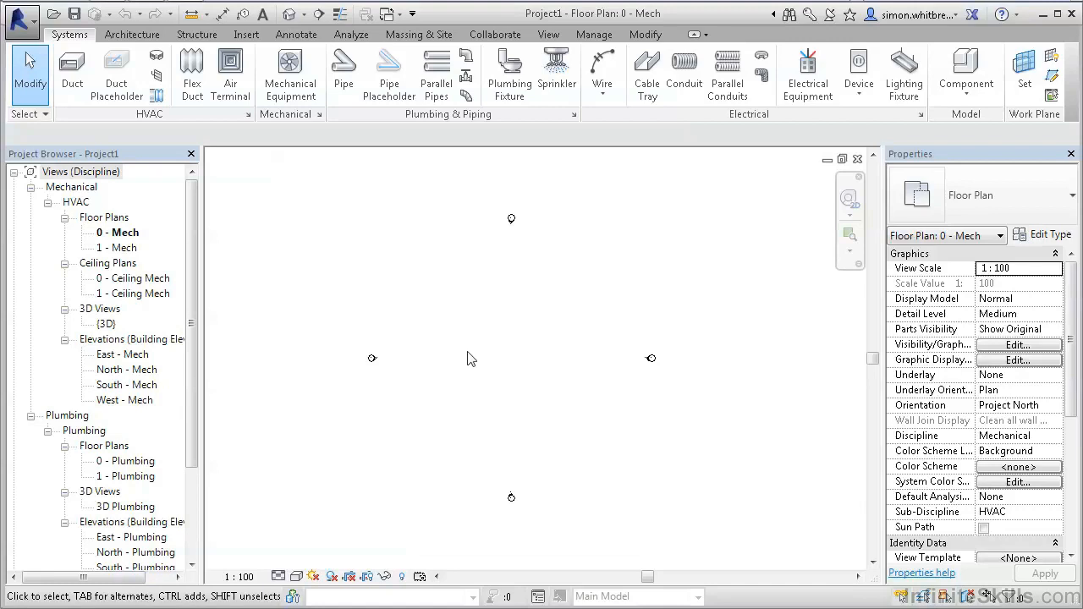
Draw a three-point round flex duct 300 mm in diameter at a 2750 mm offset, arching between the elevation markers on the 0 - Mech plan.
key(d)
key(t)
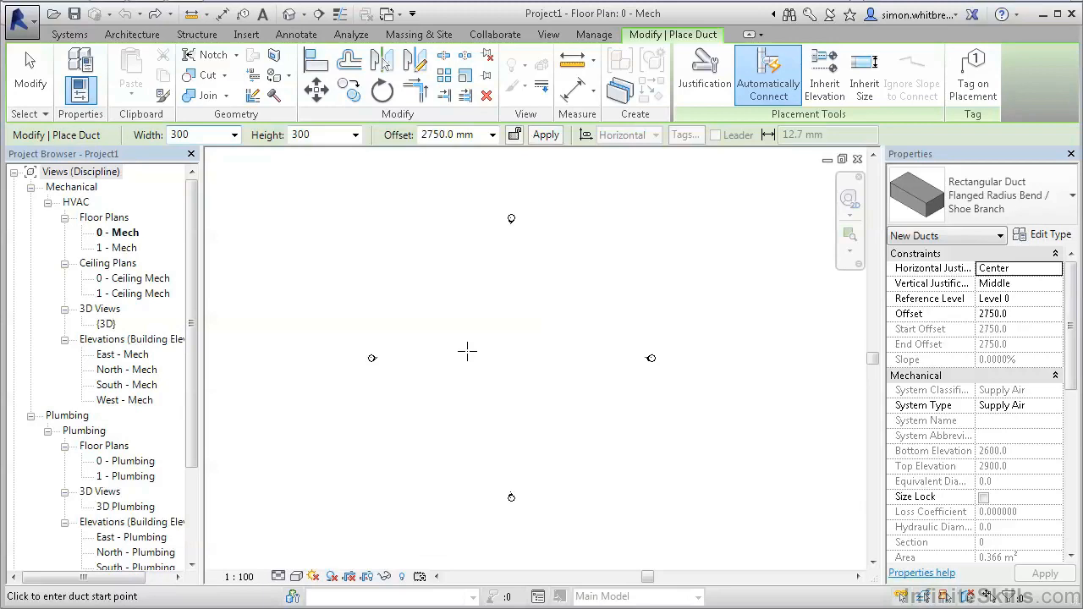
key(alt)
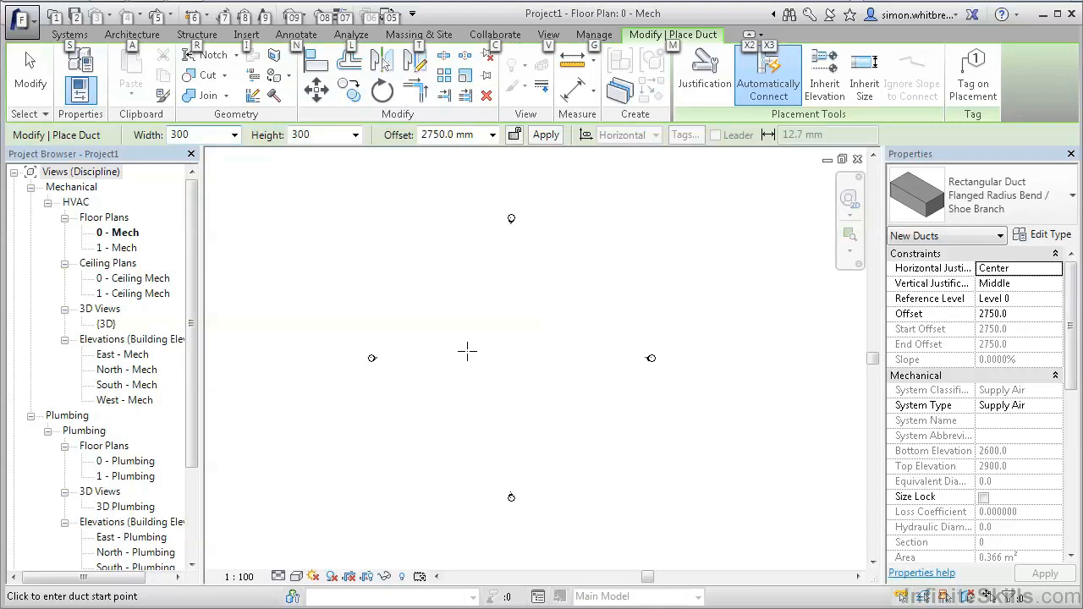
key(s)
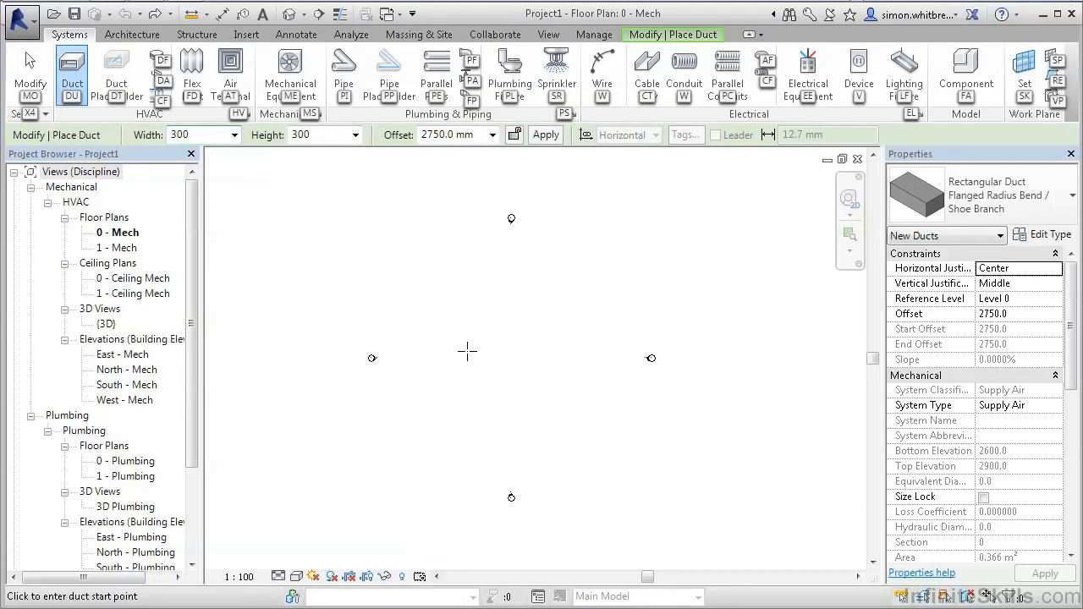
key(f)
key(d)
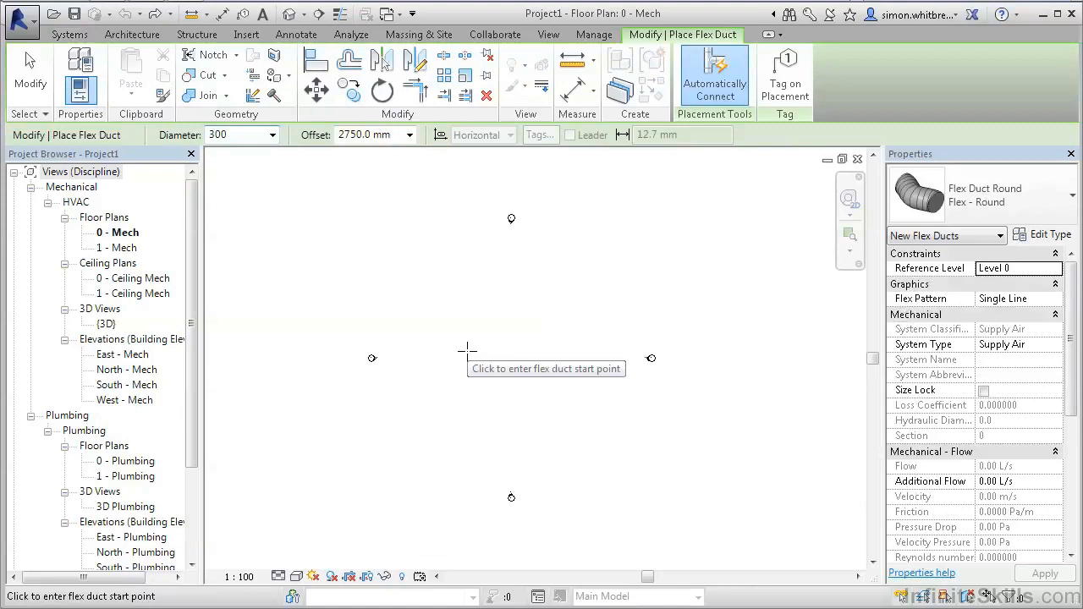
click(467, 350)
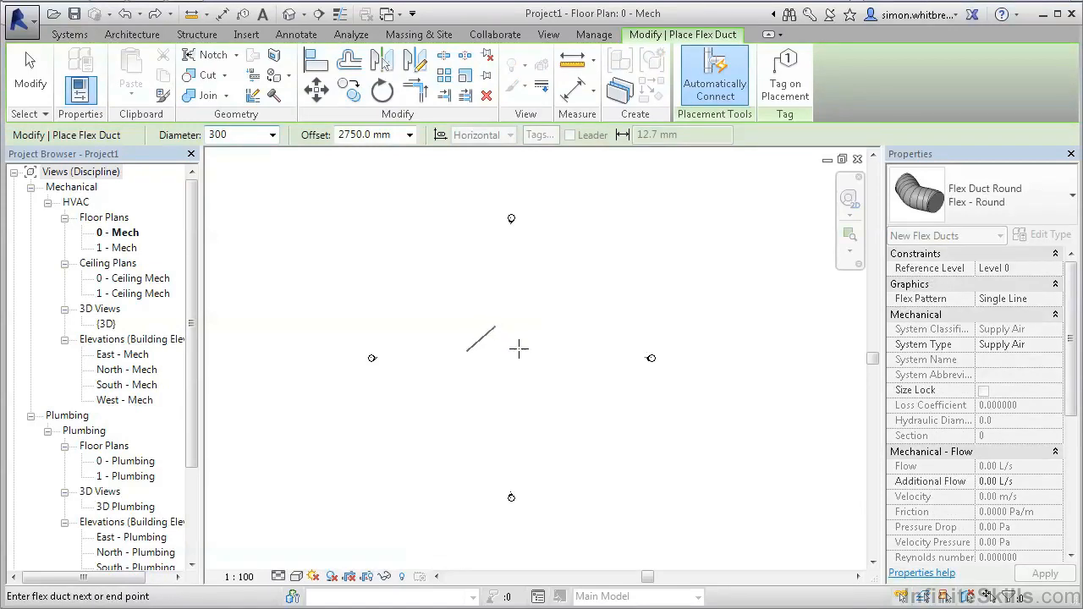
click(520, 349)
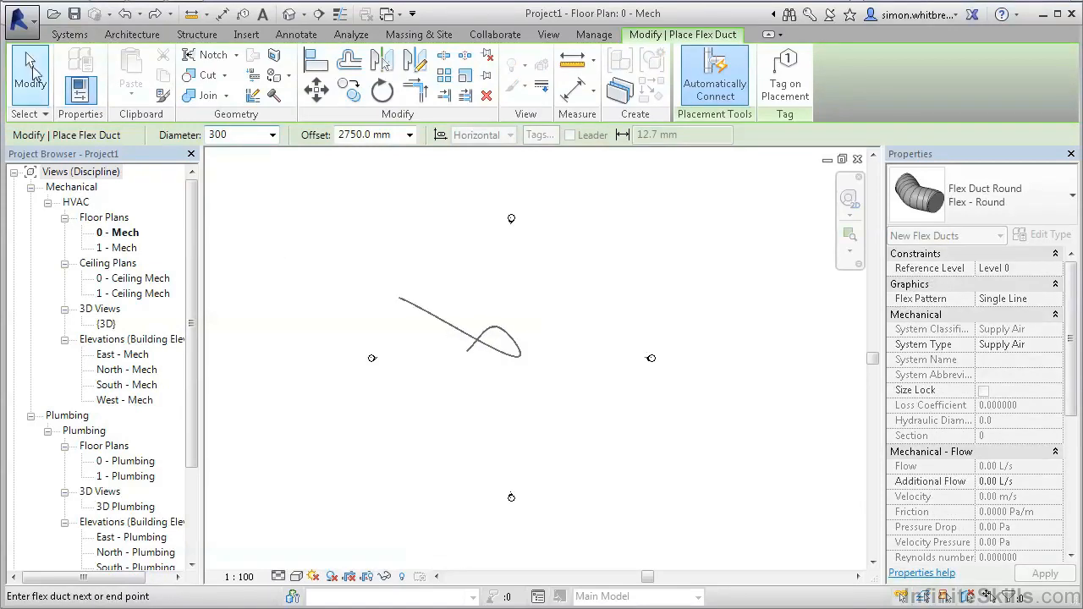
click(30, 73)
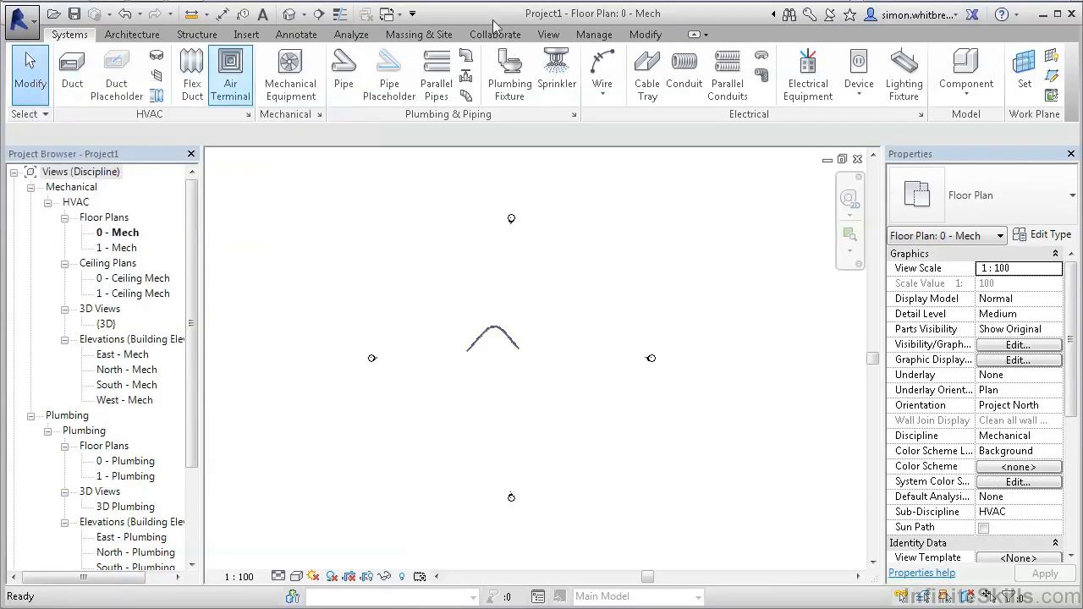
Open the Keyboard Shortcuts settings to show the full list of command assignments.
click(548, 33)
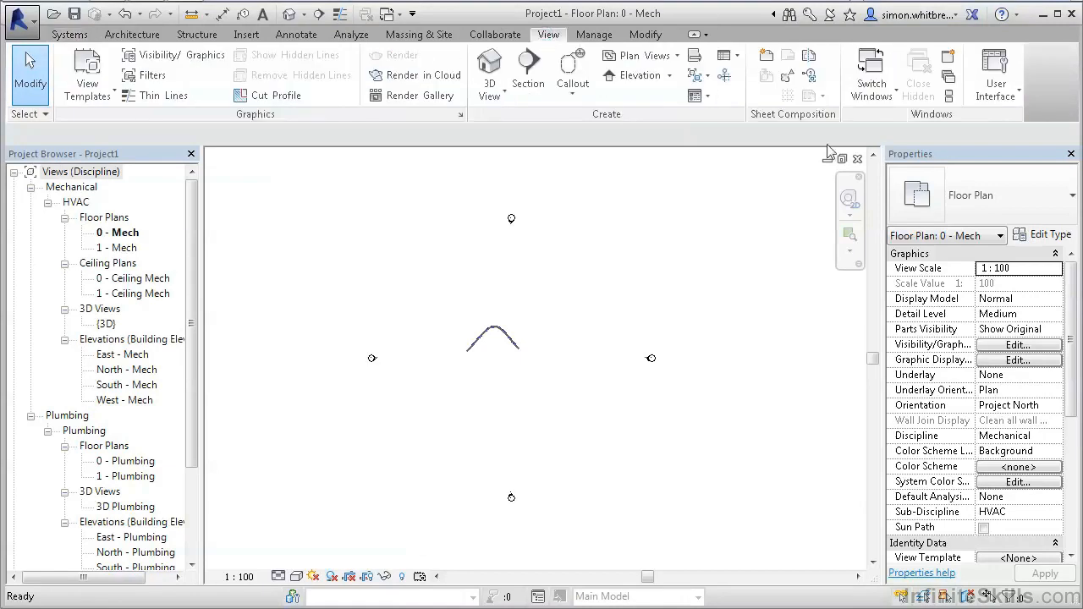
click(1009, 89)
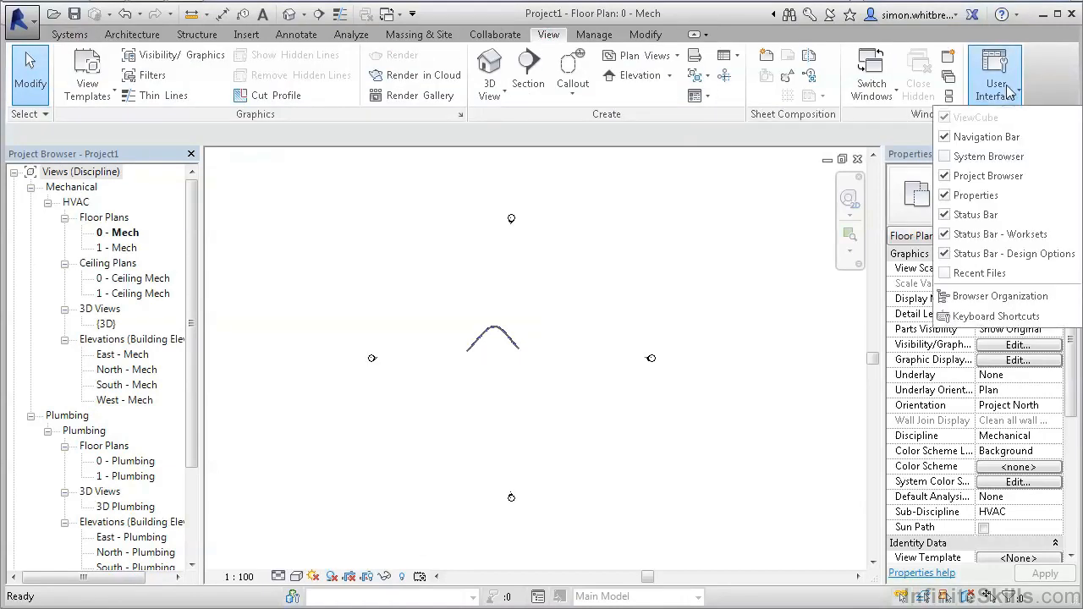
click(1001, 318)
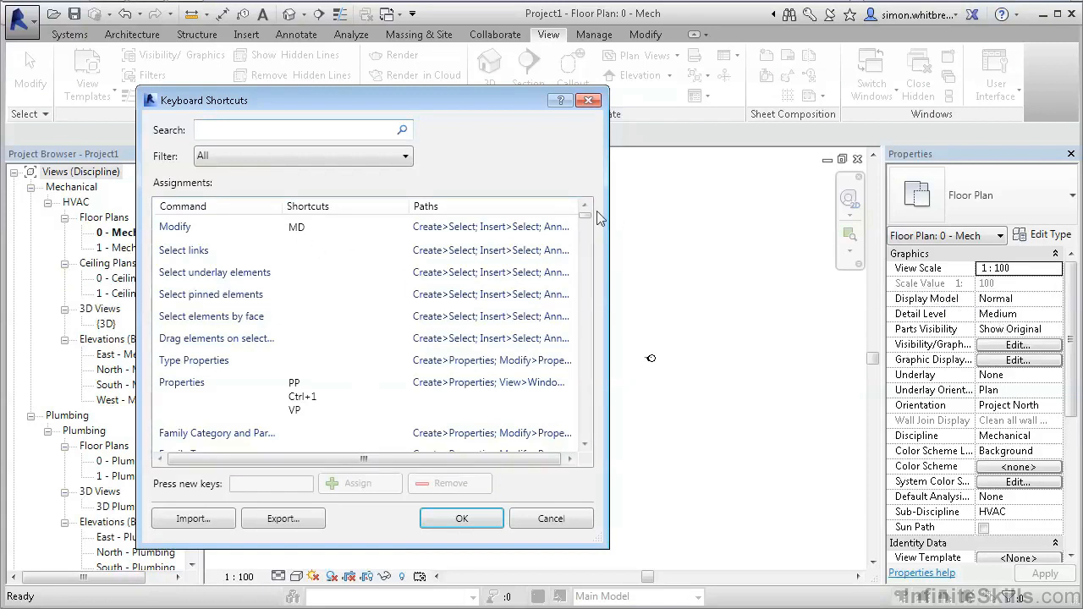
mouse_move(582, 217)
mouse_down()
mouse_move(597, 383)
mouse_move(591, 208)
mouse_up()
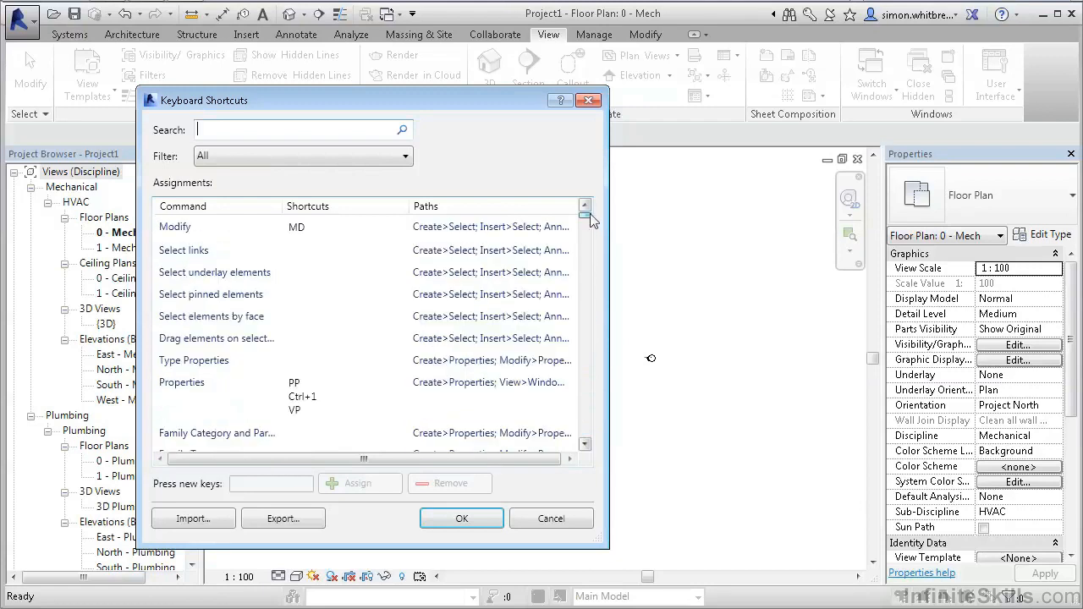
Review the commands with existing shortcuts using the All Defined filter, and restore the filter to All.
click(350, 157)
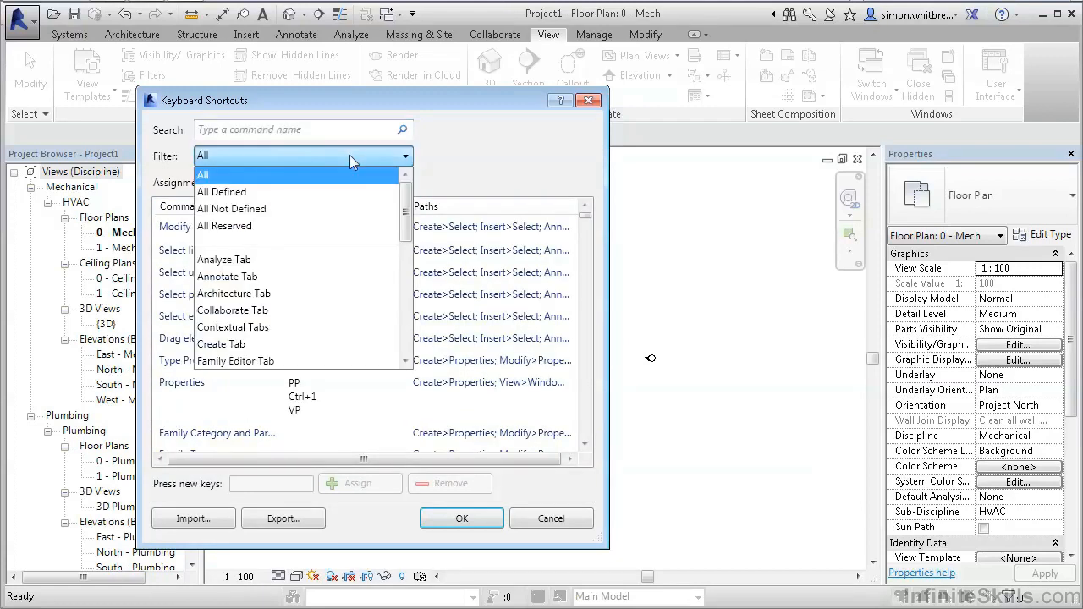
click(243, 193)
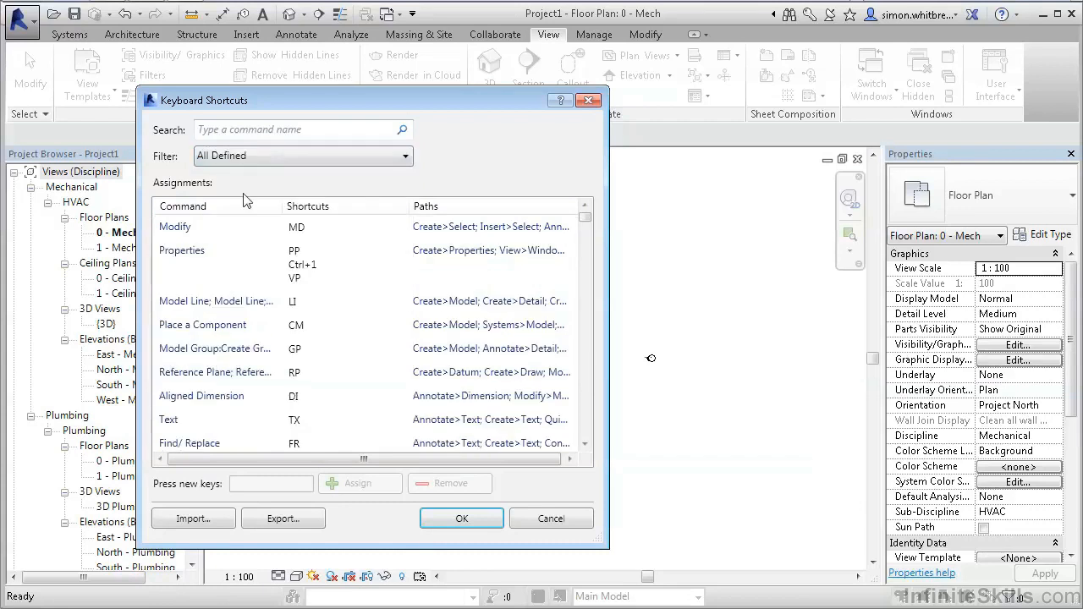
drag(585, 218, 590, 256)
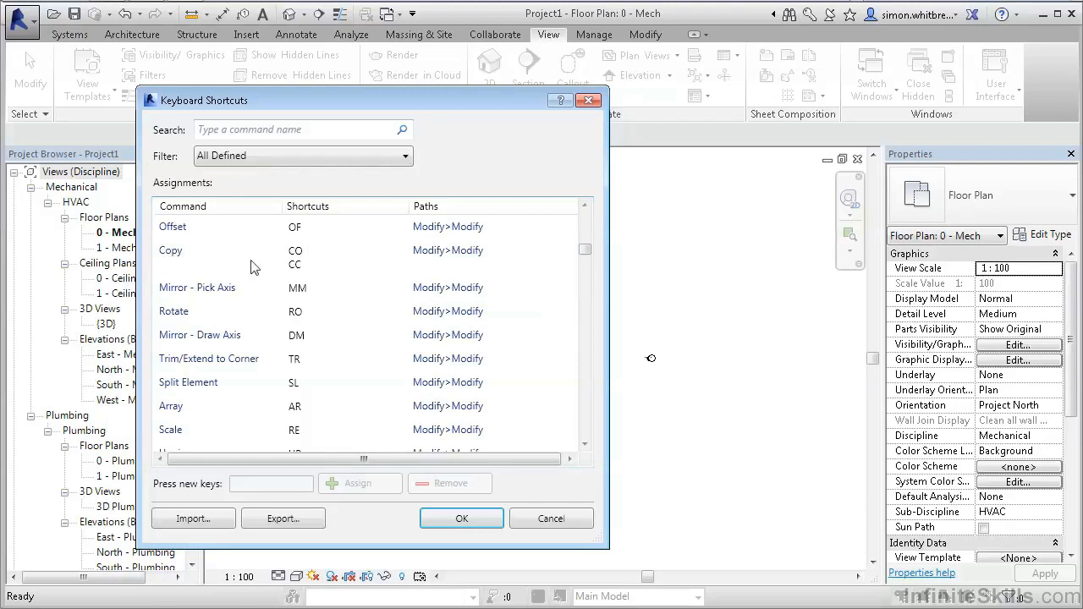
click(310, 154)
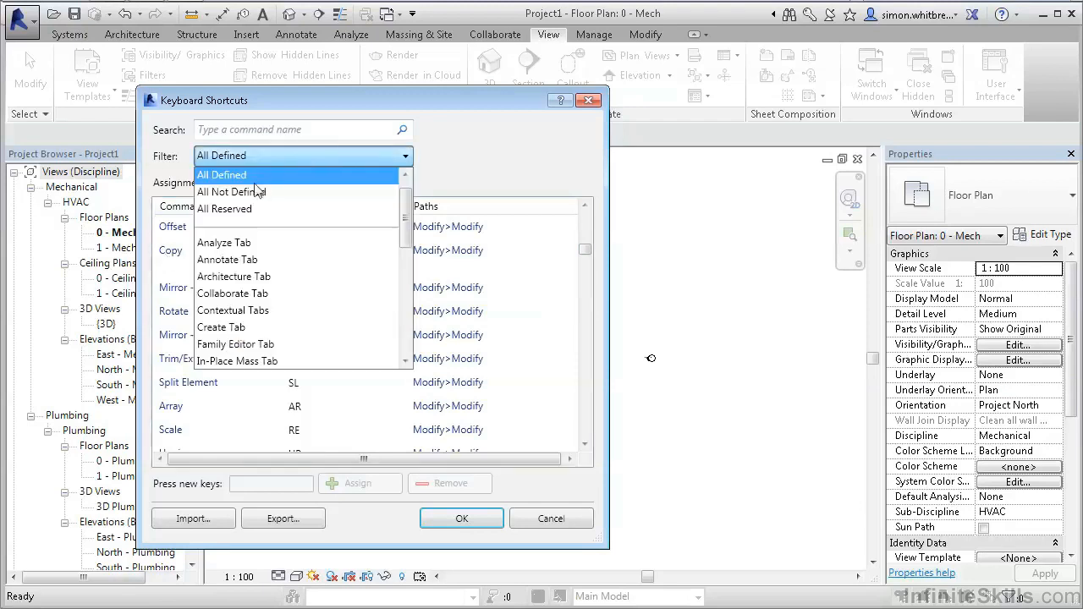
scroll(260, 200, up, 1)
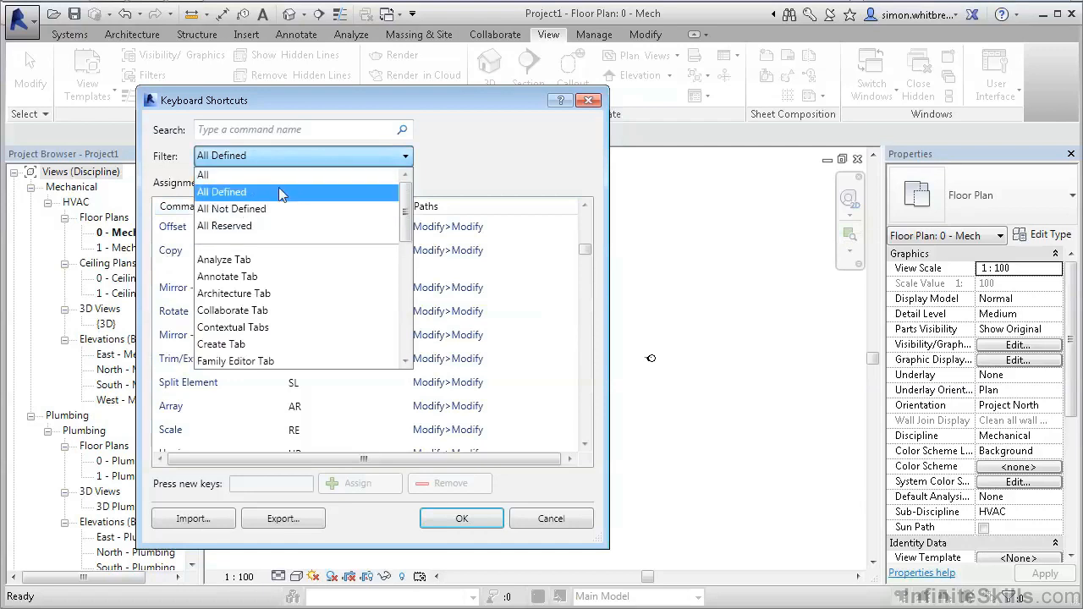
click(246, 175)
Search the commands for "object", assign the shortcut OS to Object Styles, and save the assignment.
click(241, 130)
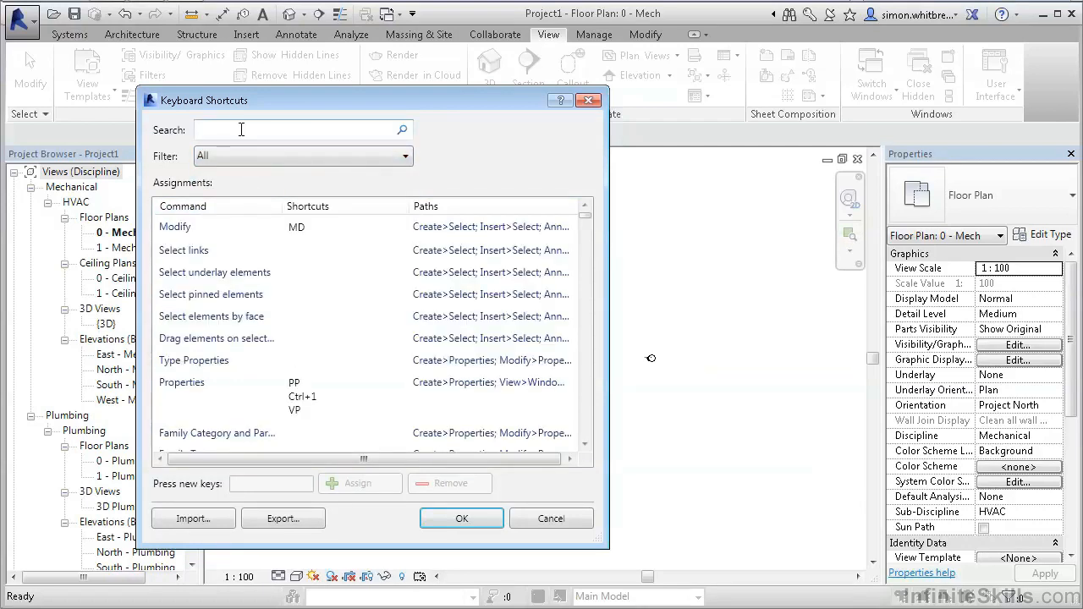
text(ob)
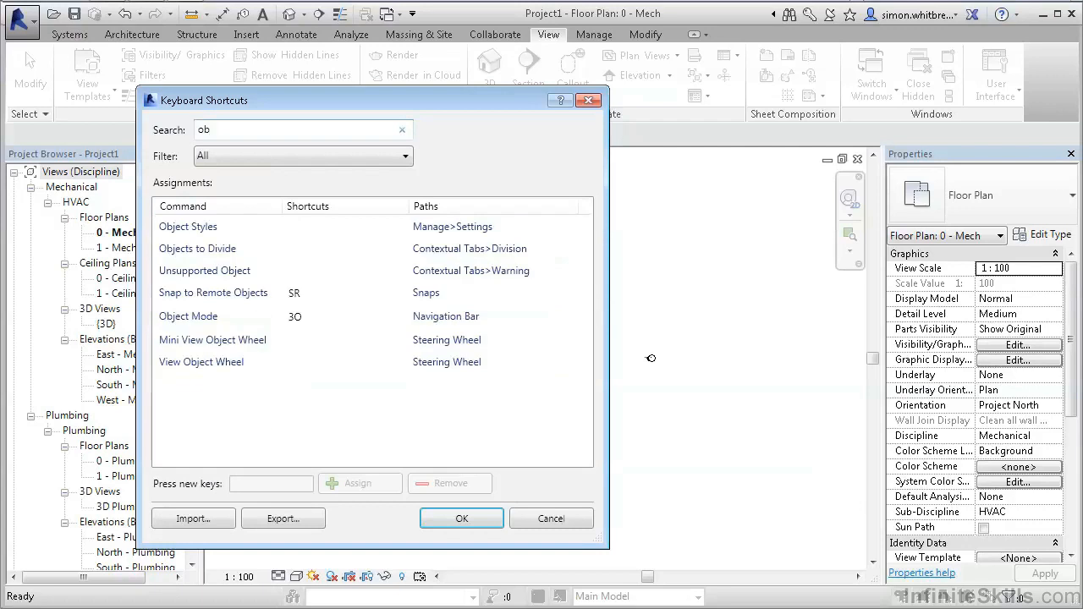
text(ject)
click(197, 234)
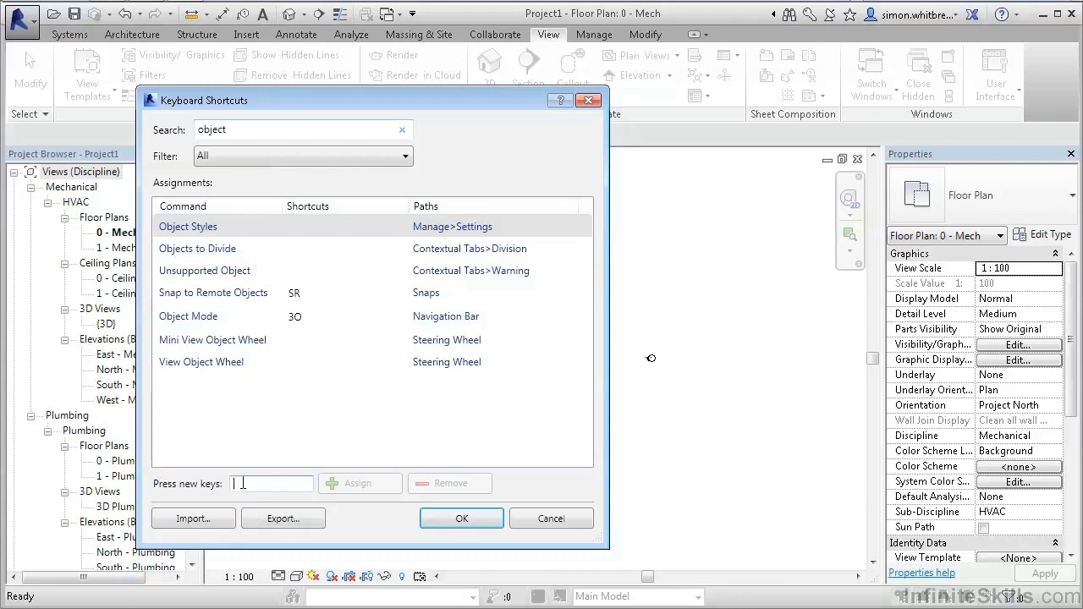
text(OS)
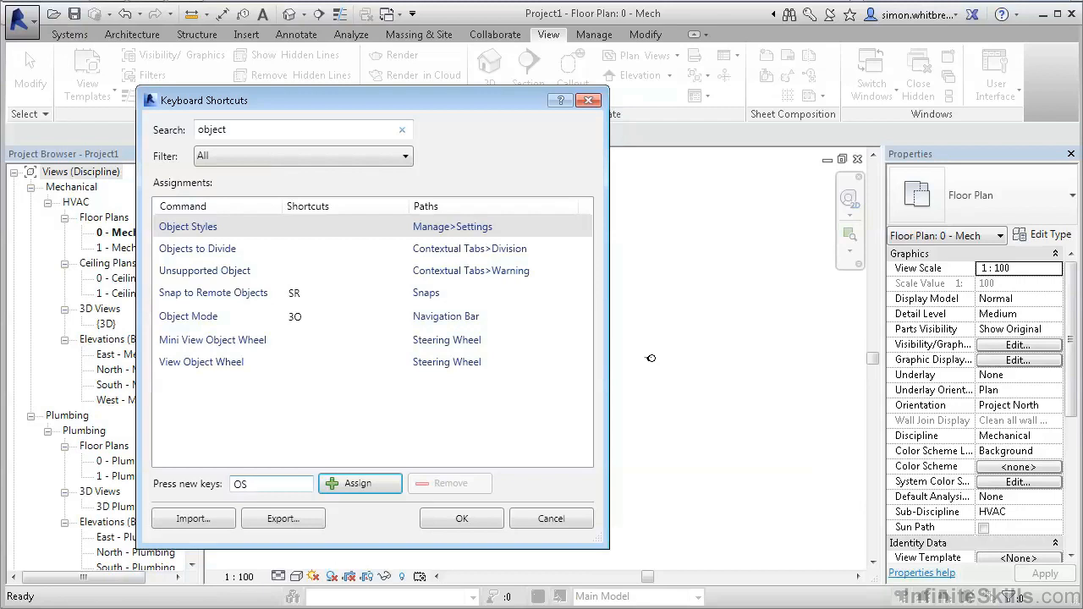
click(351, 485)
click(457, 521)
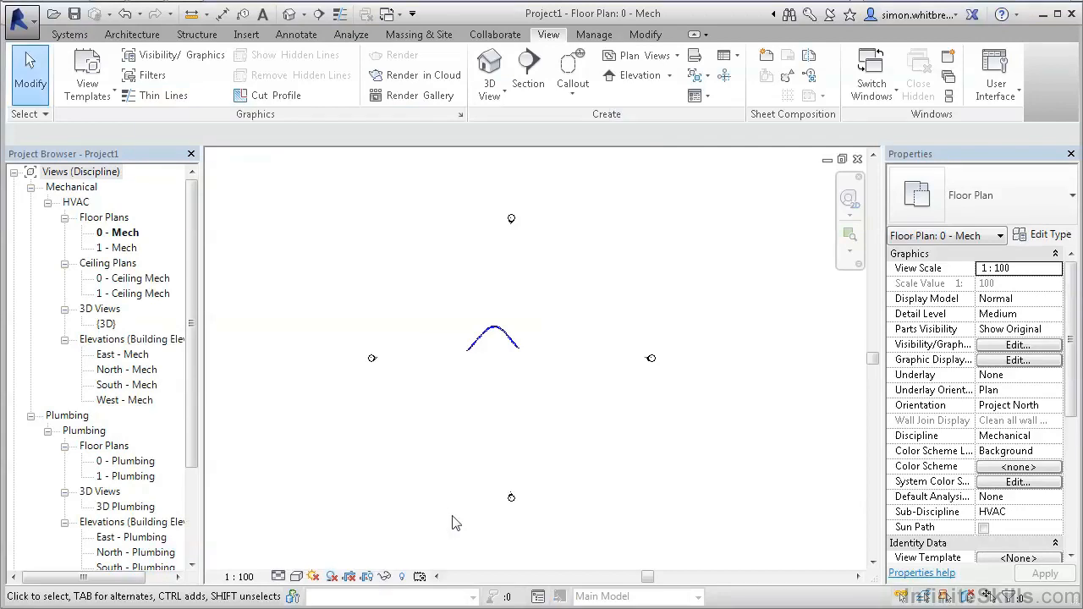
Test the OS shortcut by opening the Object Styles settings, and close them without changes.
key(o)
key(s)
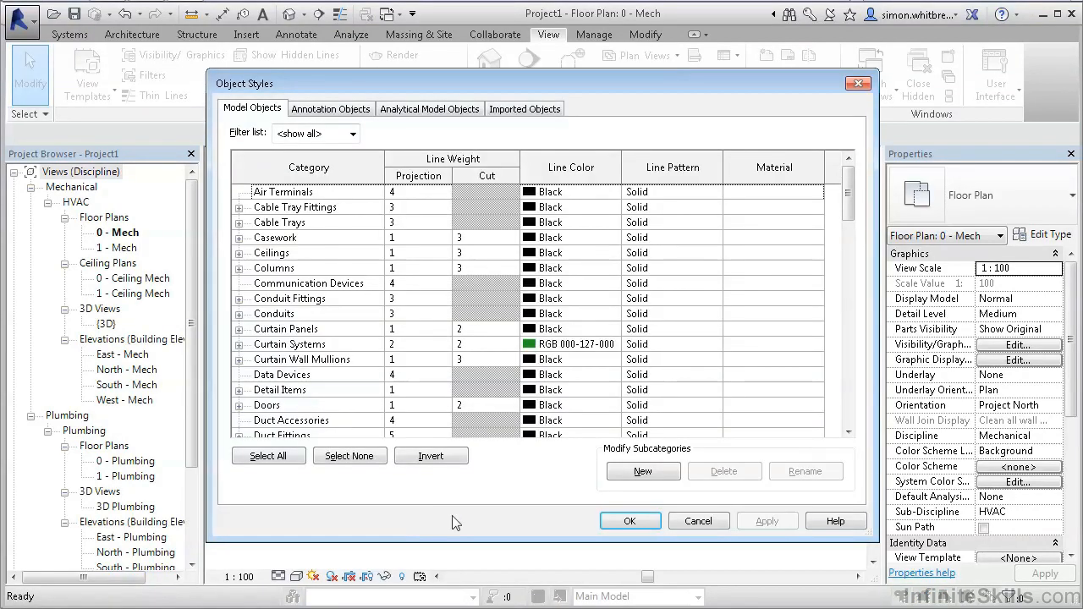
click(628, 522)
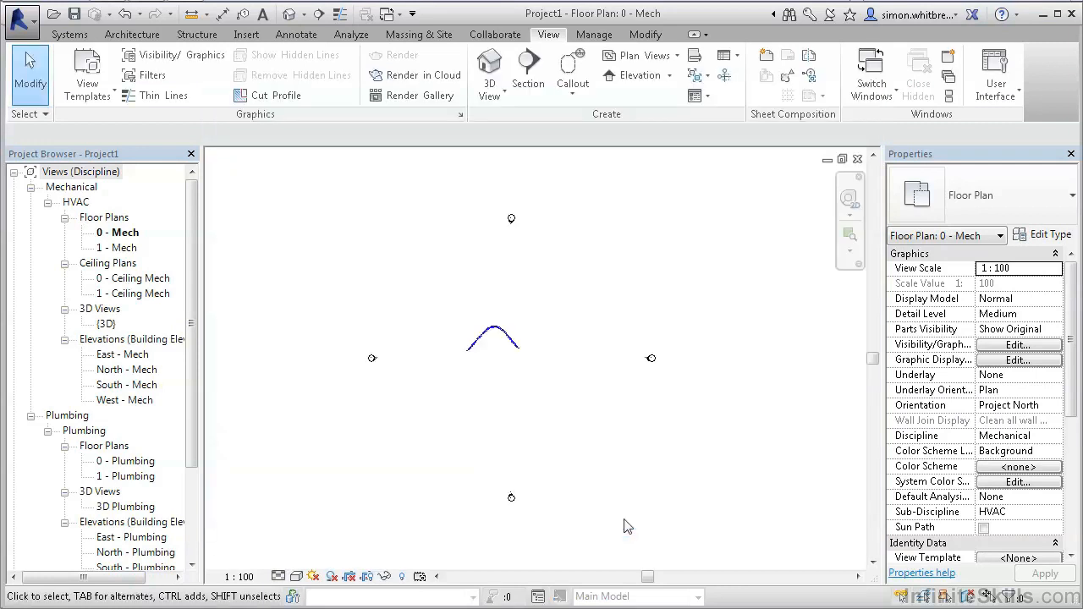
Assign OS to the Snaps command found with the search "snap" in Keyboard Shortcuts, accepting the duplicate shortcut and saving it.
click(1012, 77)
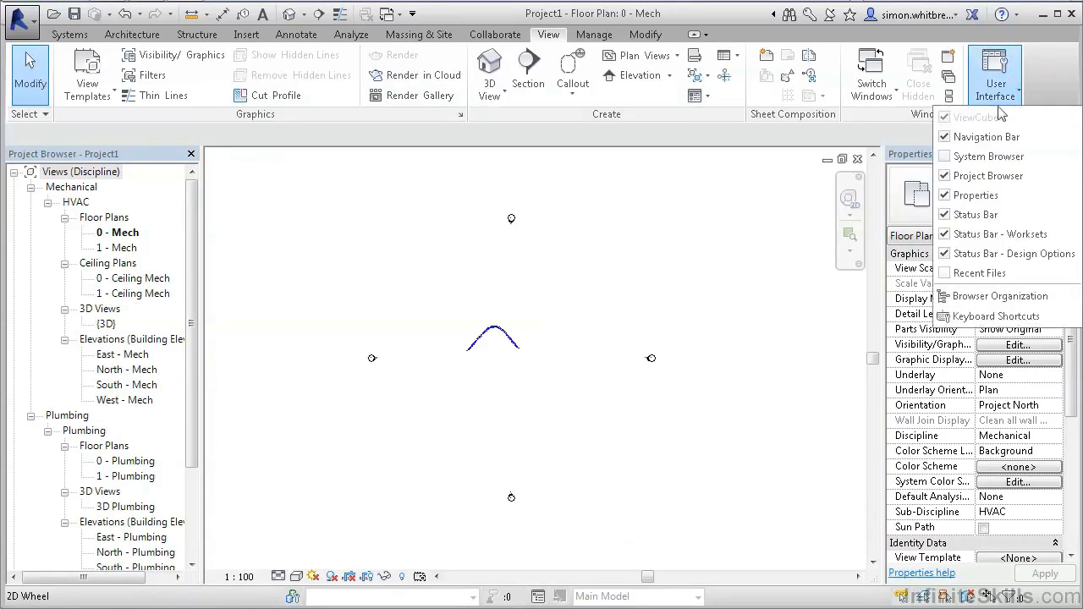
click(959, 316)
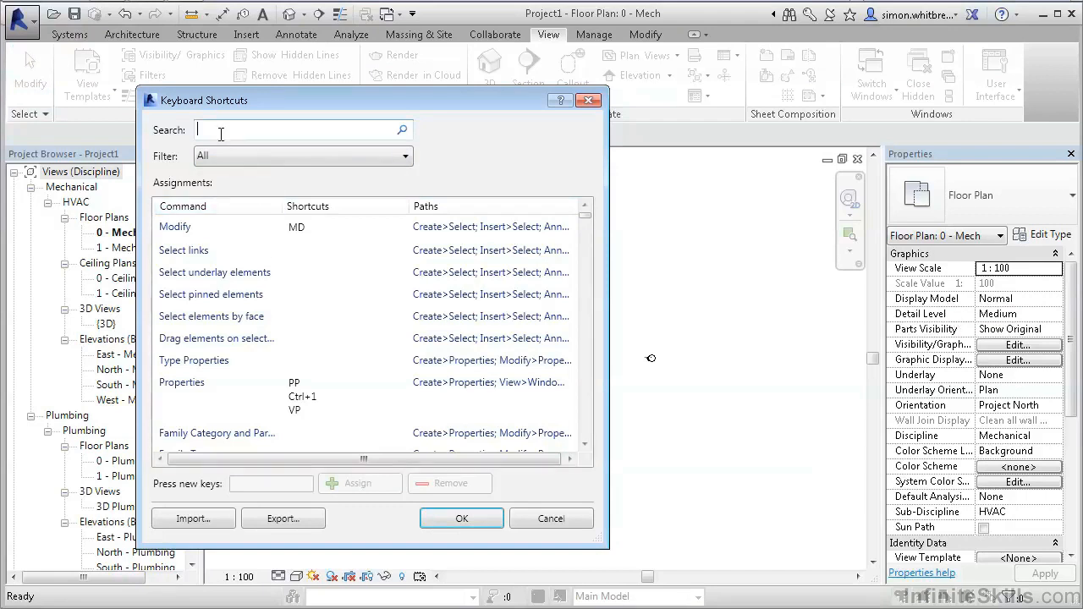
text(snap)
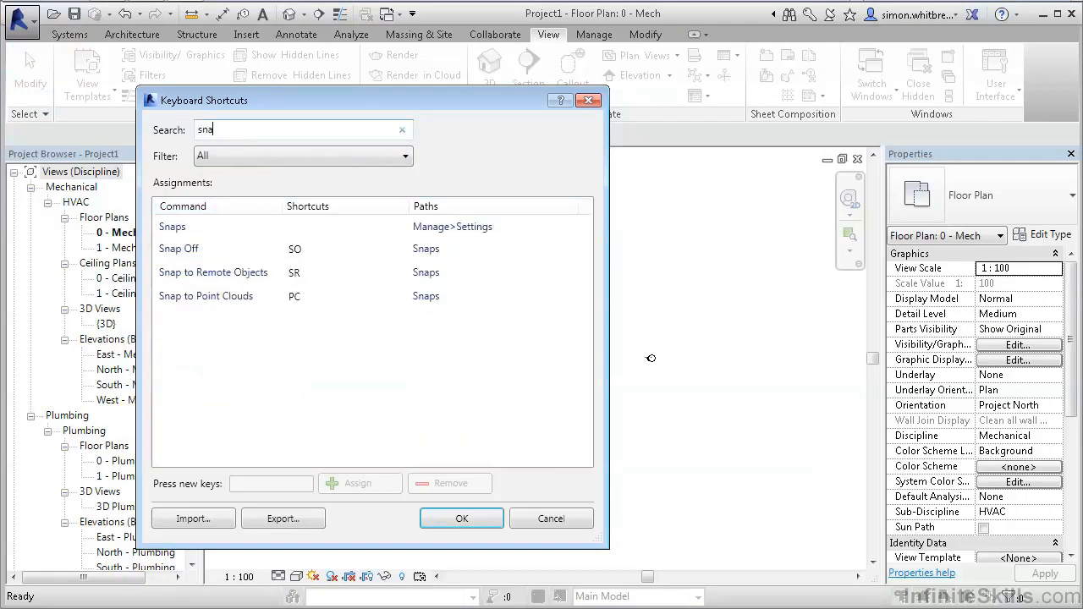
click(173, 234)
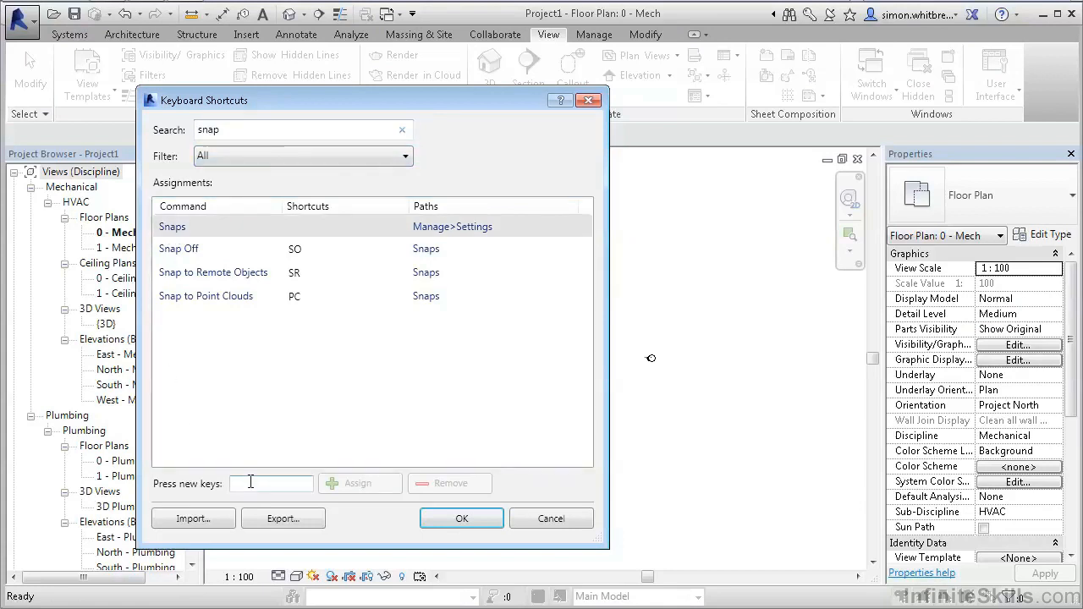
text(OS)
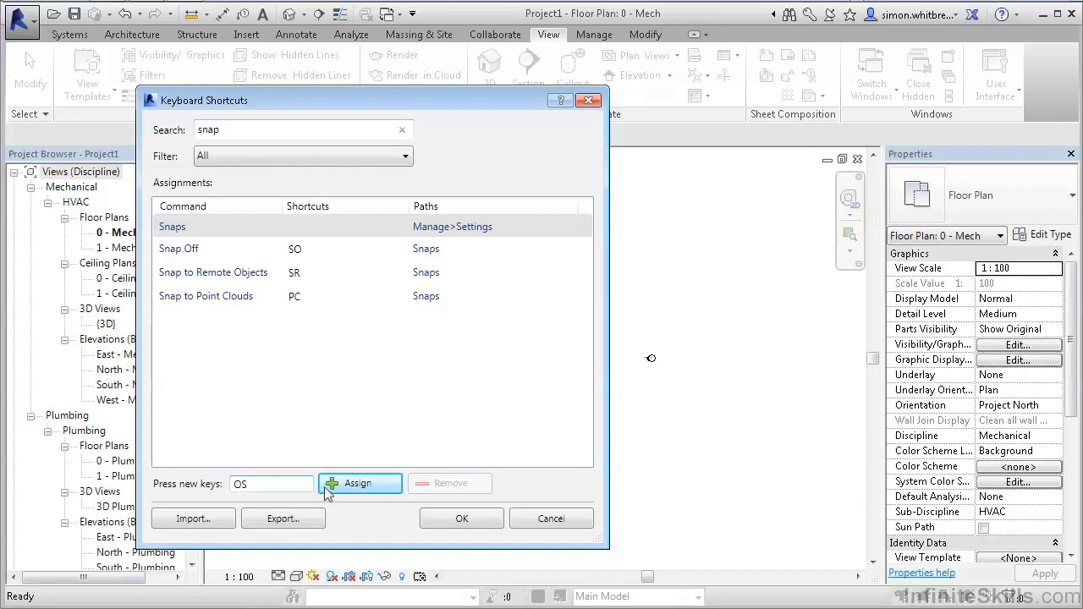
click(345, 486)
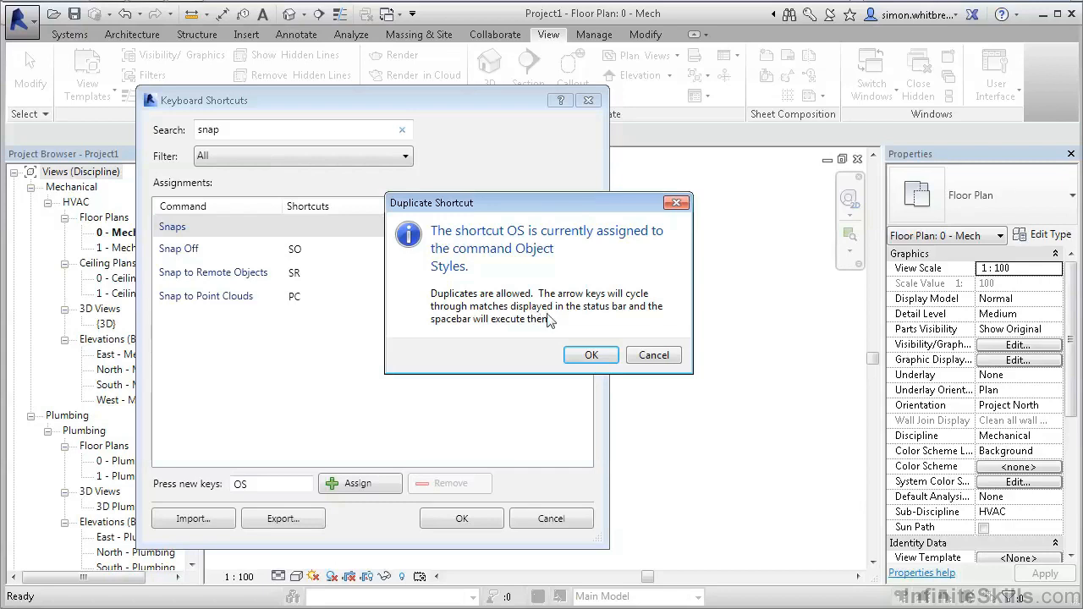
click(588, 356)
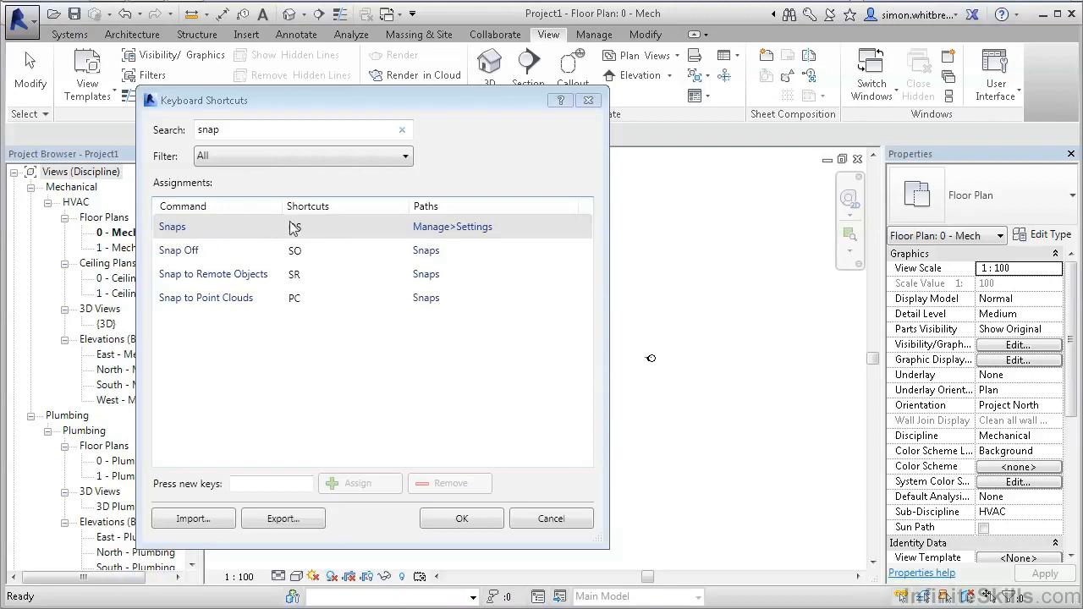
click(462, 519)
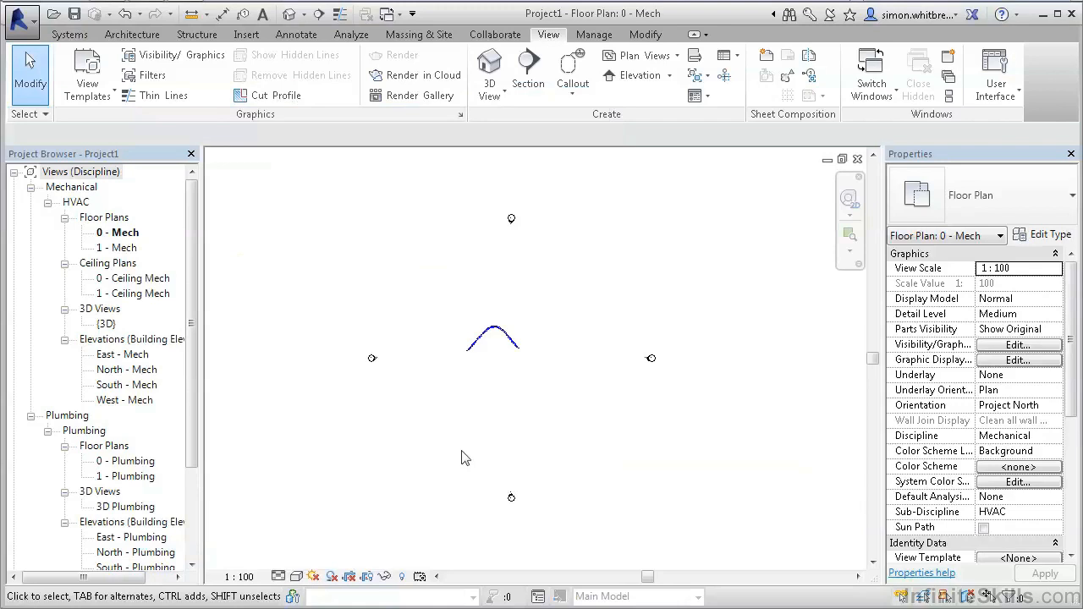
Invoke the duplicate OS shortcut, cycle through its matching commands to open the Snaps settings, and close them without changes.
key(o)
key(s)
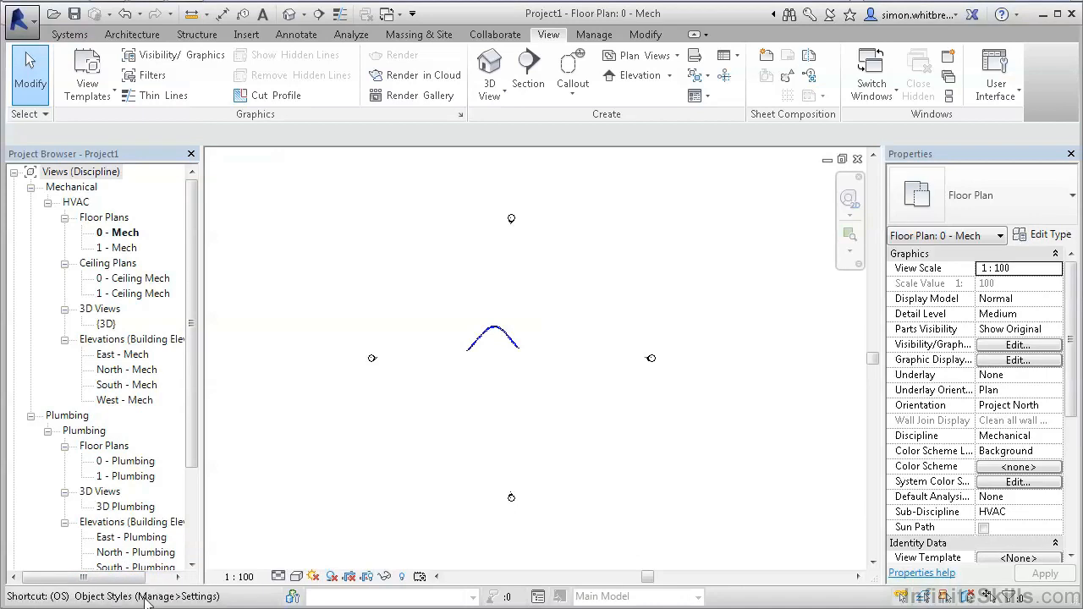
key(Down)
key(Down)
key(Down)
key(Down)
key(Down)
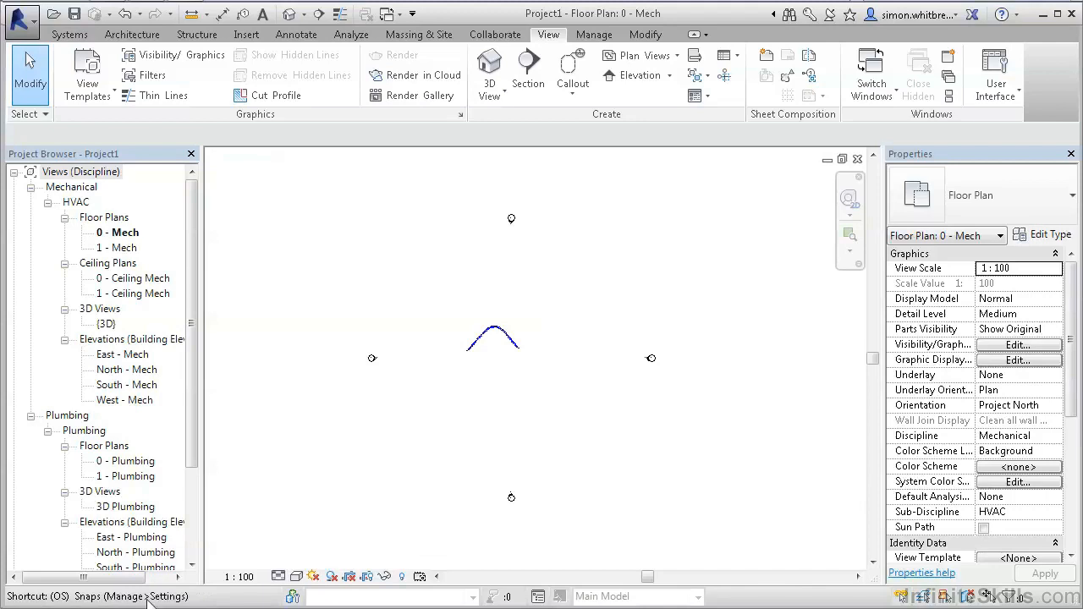
key(Down)
key(Down)
key(Down)
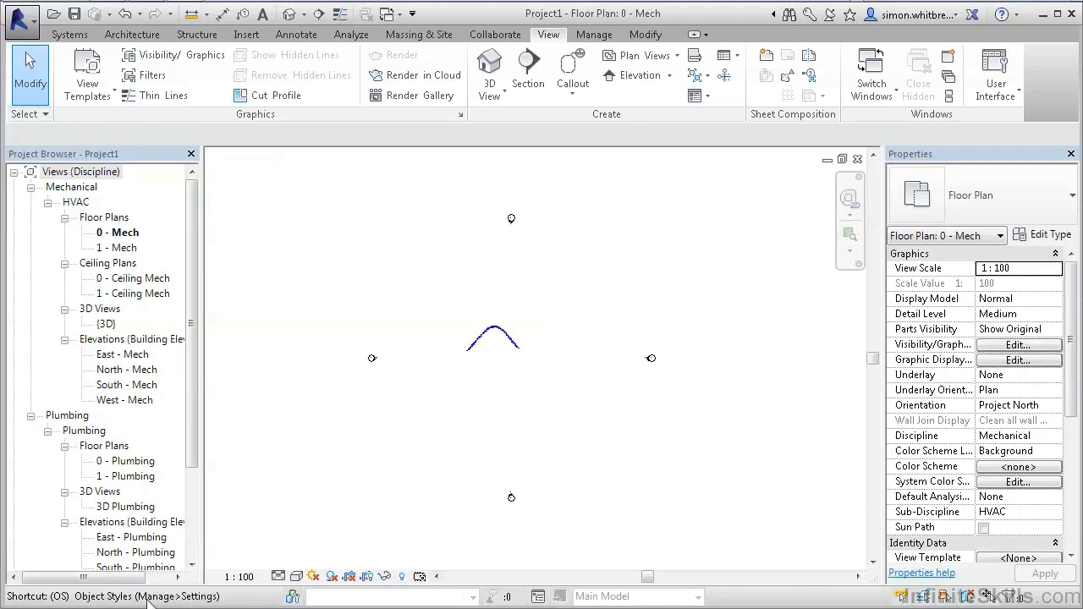
key(Down)
key(Return)
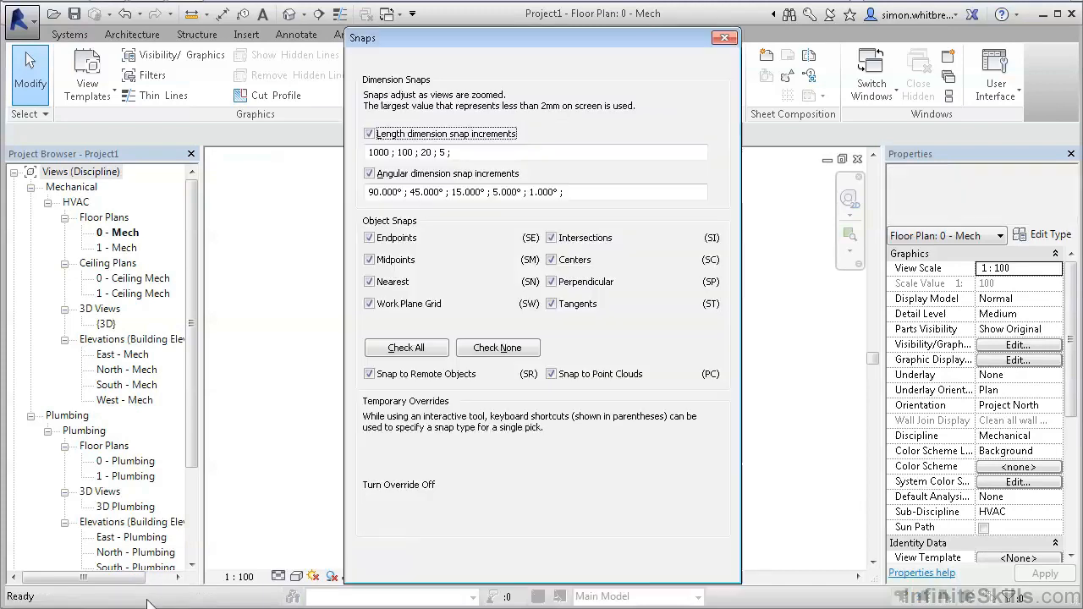
click(531, 563)
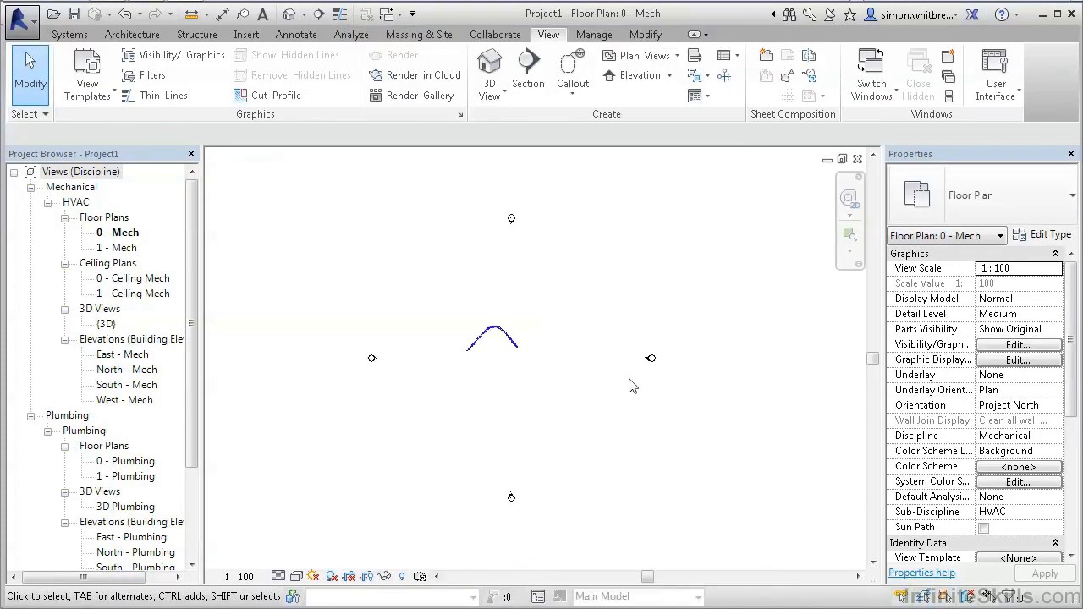
Reopen the Keyboard Shortcuts settings and view the export options for KeyboardShortcuts.xml without saving the file.
click(994, 84)
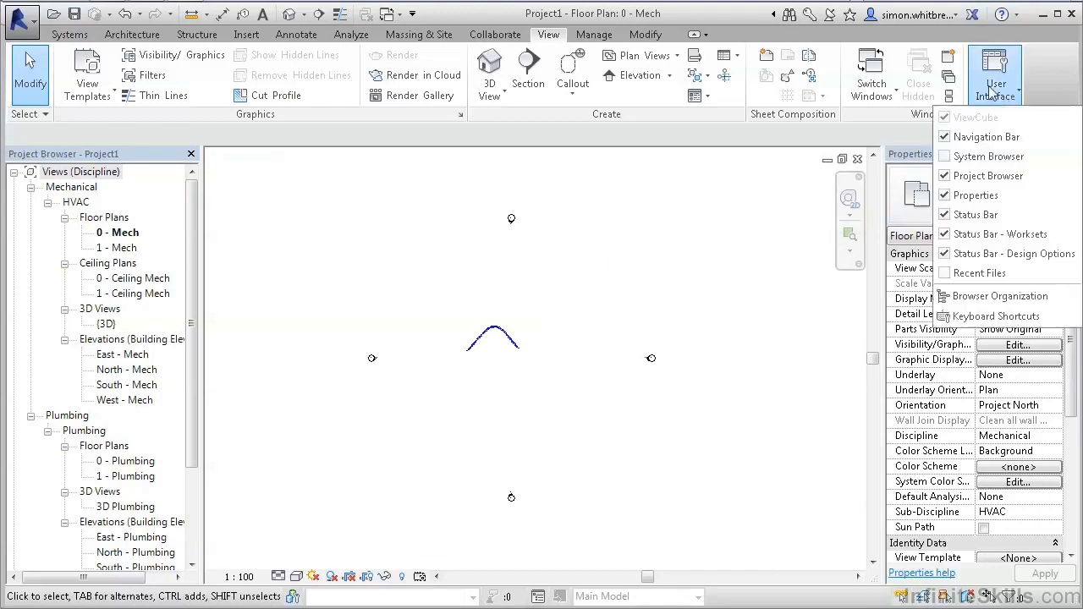
click(995, 315)
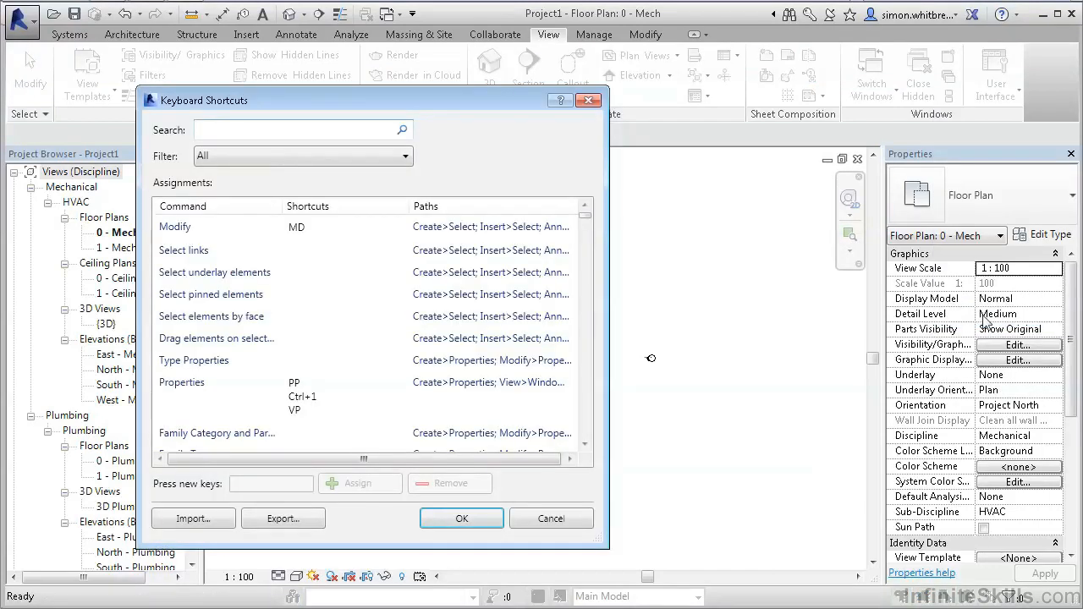
click(283, 519)
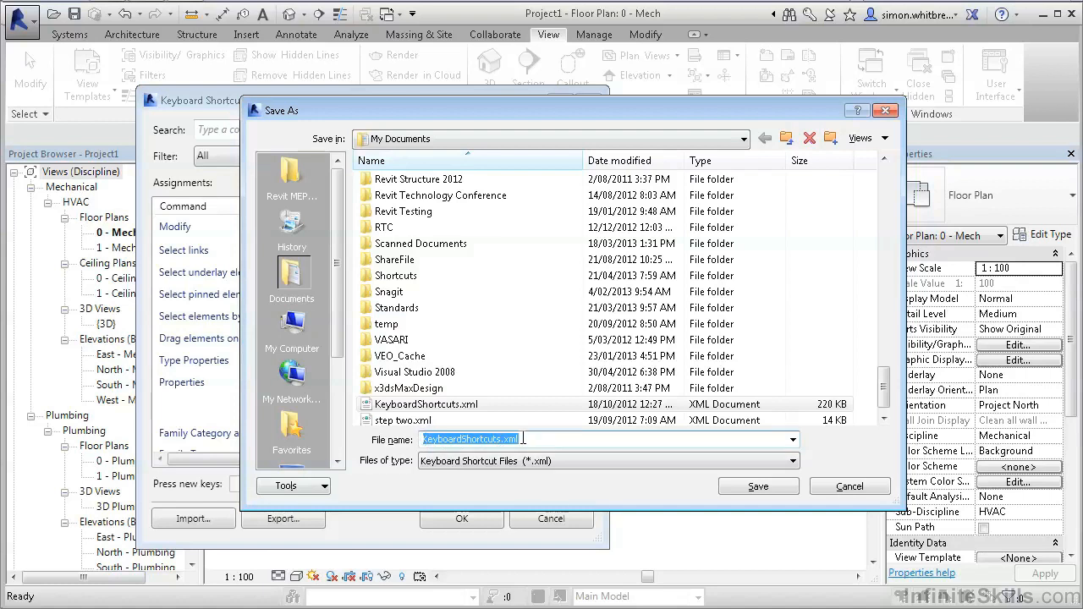
click(863, 488)
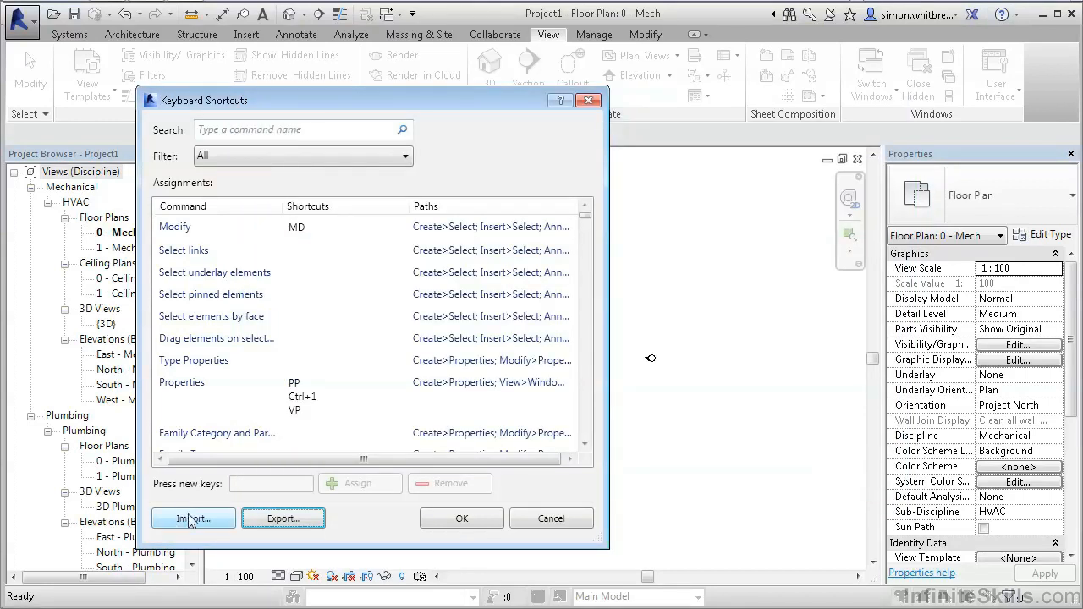